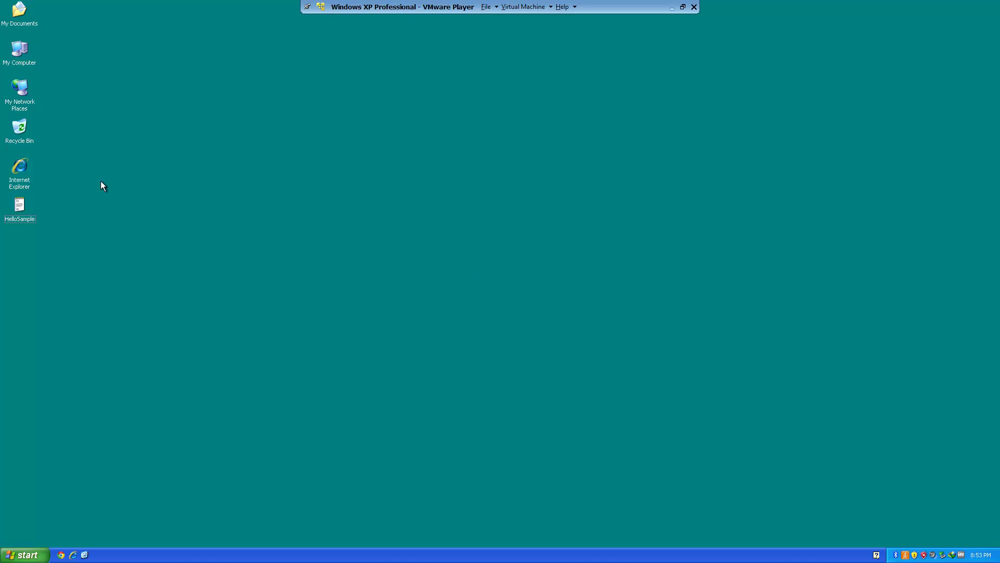
Step: Open the HelloSample file on the desktop in Notepad to check its contents
{"action": "double_click", "coordinate": [19, 218]}
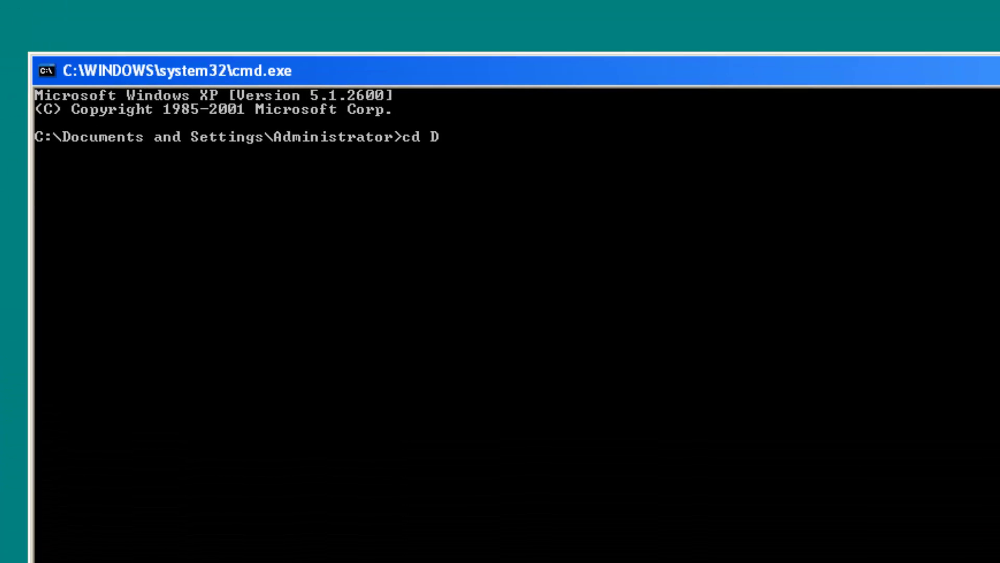
Step: Change to the Desktop folder and run javac HelloSample.java, which fails as unrecognized
{"action": "key", "text": "Tab"}
{"action": "key", "text": "Return"}
{"action": "type", "text": "javac "}
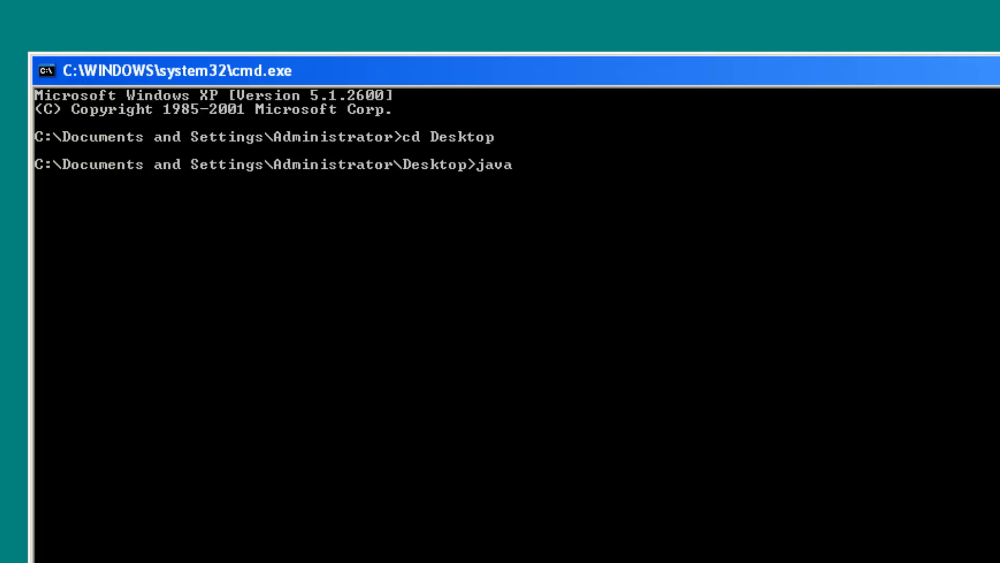
{"action": "type", "text": "H"}
{"action": "key", "text": "Tab"}
{"action": "key", "text": "Return"}
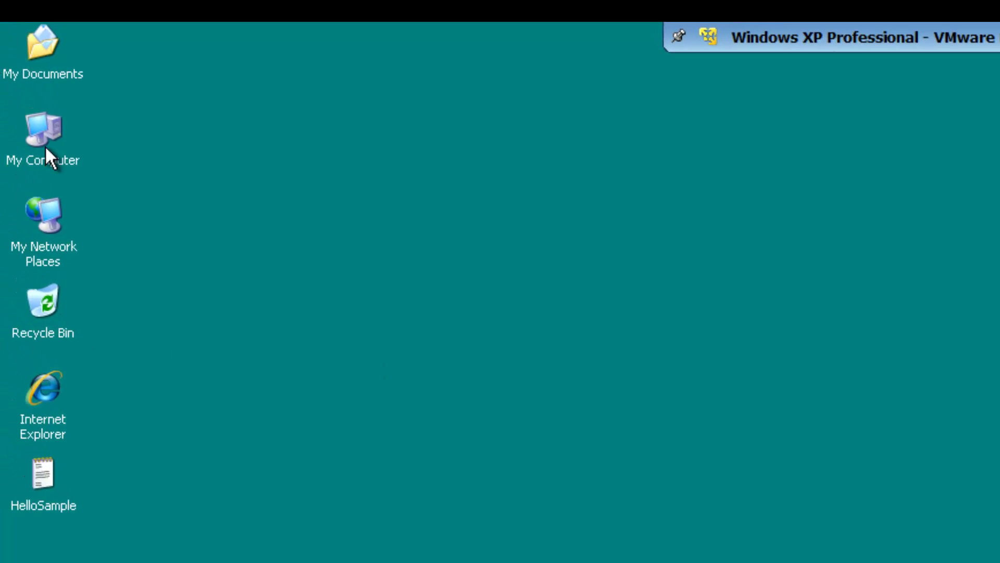
Step: Open Environment Variables from My Computer's Properties, Advanced tab
{"action": "left_click", "coordinate": [45, 145]}
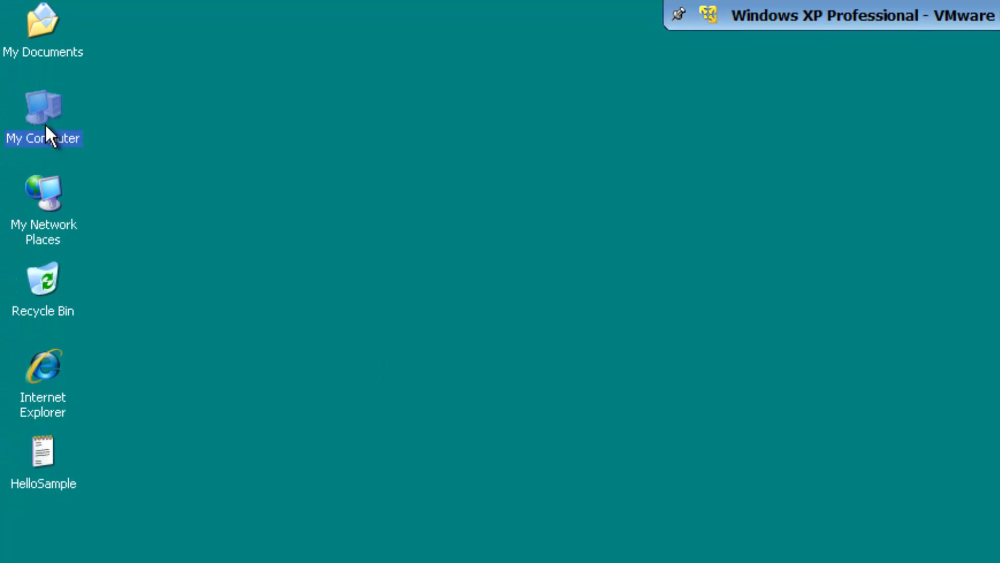
{"action": "right_click", "coordinate": [45, 126]}
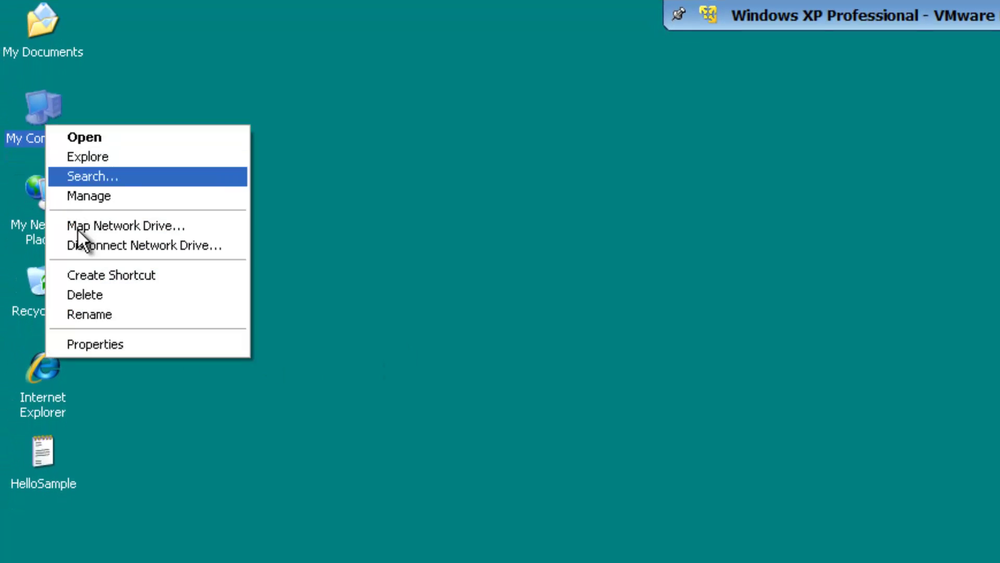
{"action": "left_click", "coordinate": [114, 340]}
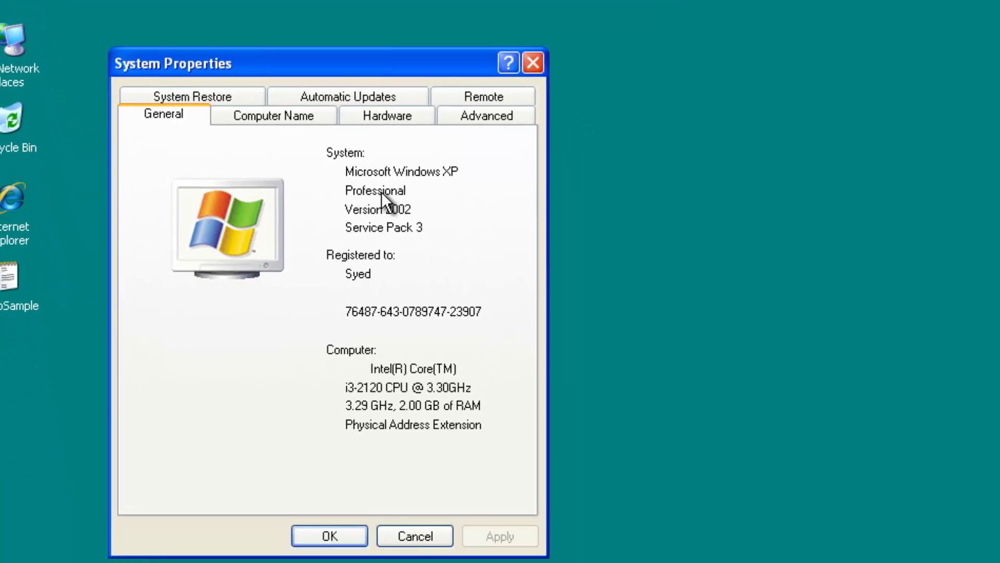
{"action": "left_click", "coordinate": [448, 97]}
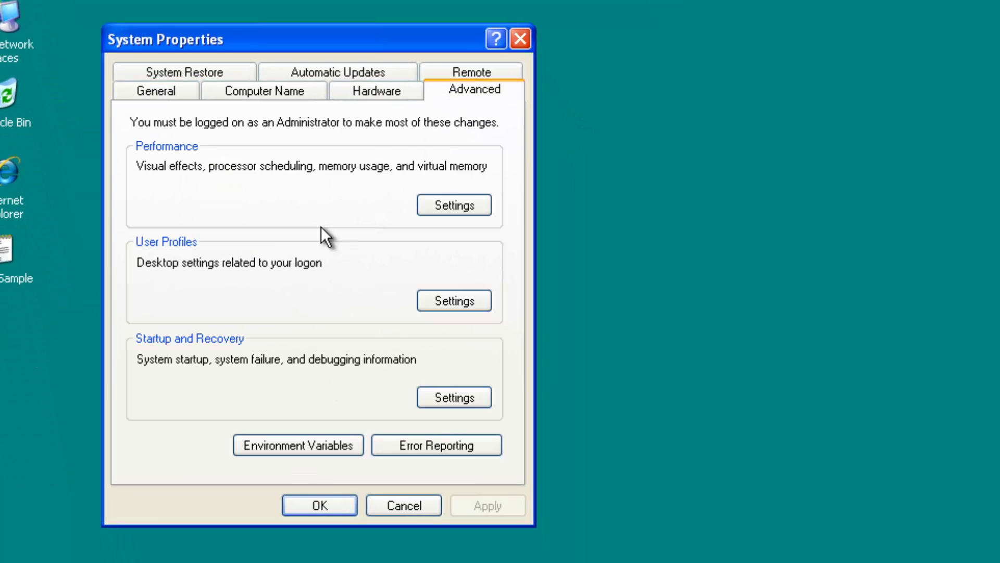
{"action": "left_click", "coordinate": [284, 444]}
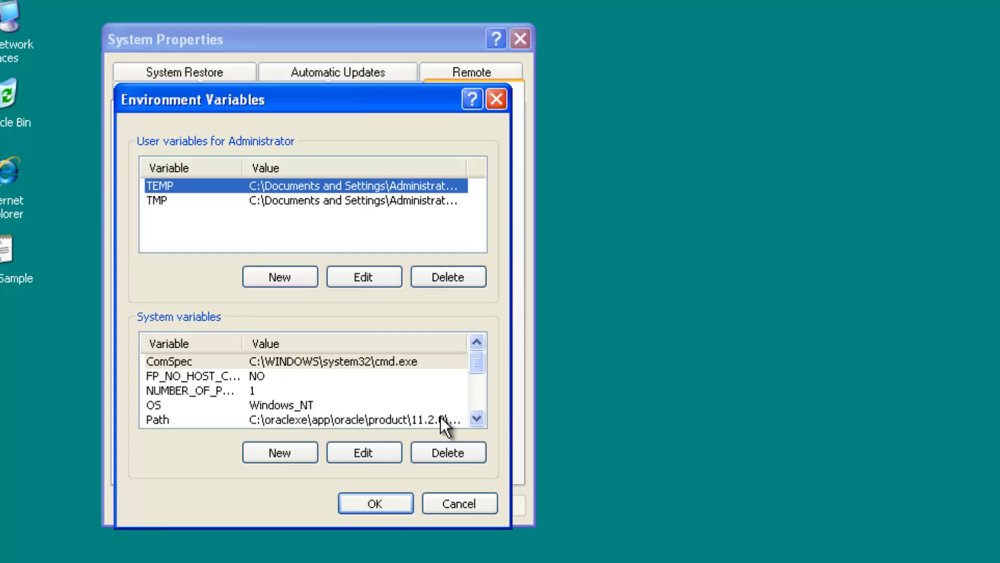
Step: Scroll the System variables list and select the Path variable
{"action": "left_click", "coordinate": [477, 420]}
{"action": "left_click", "coordinate": [477, 420]}
{"action": "left_click", "coordinate": [477, 420]}
{"action": "left_click", "coordinate": [477, 420]}
{"action": "left_click", "coordinate": [477, 420]}
{"action": "left_click", "coordinate": [477, 420]}
{"action": "left_click", "coordinate": [477, 420]}
{"action": "left_click", "coordinate": [477, 342]}
{"action": "left_click", "coordinate": [476, 342]}
{"action": "left_click", "coordinate": [477, 342]}
{"action": "left_click", "coordinate": [476, 342]}
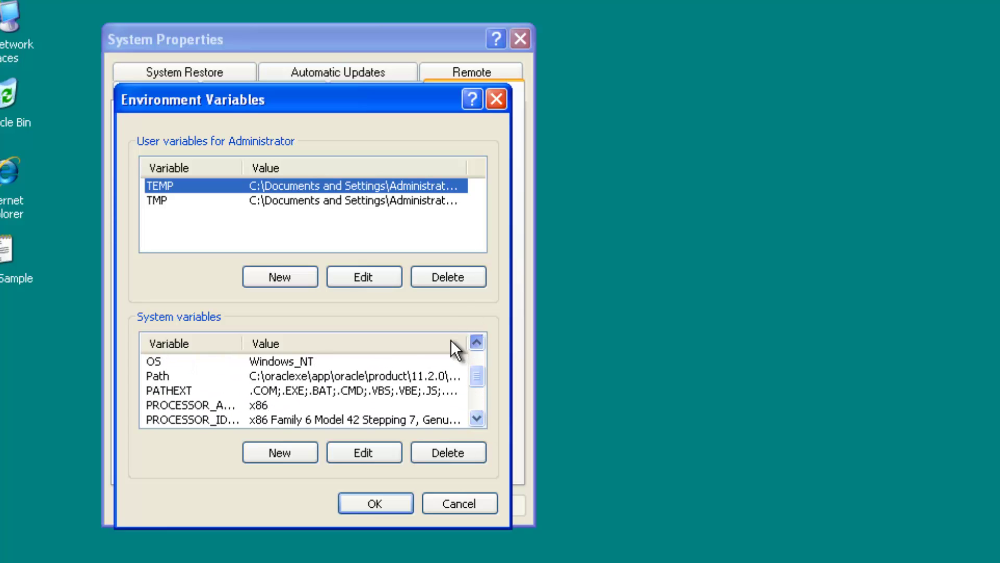
{"action": "left_click", "coordinate": [150, 376]}
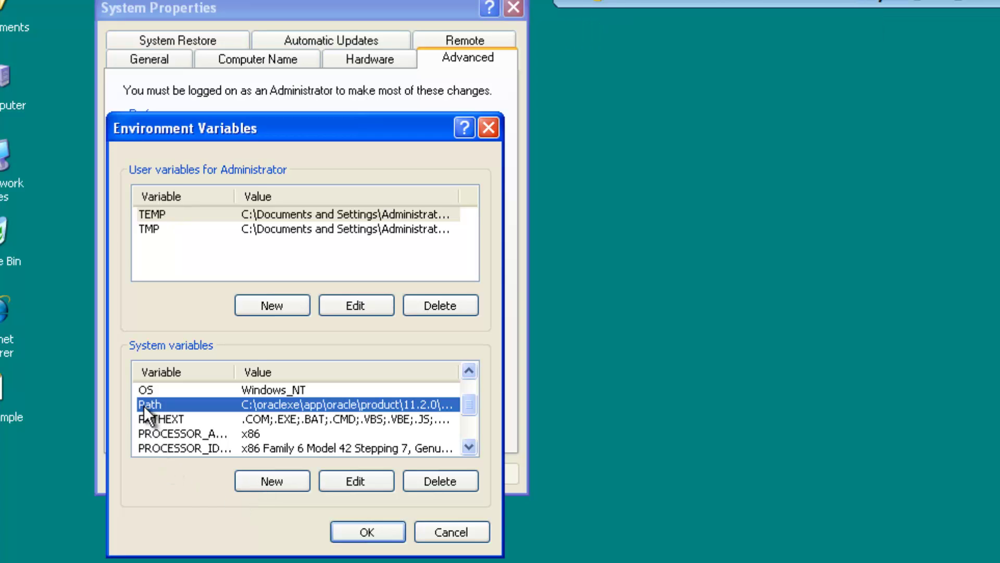
Step: Open the system Path variable for editing and move through its existing value
{"action": "left_click", "coordinate": [346, 483]}
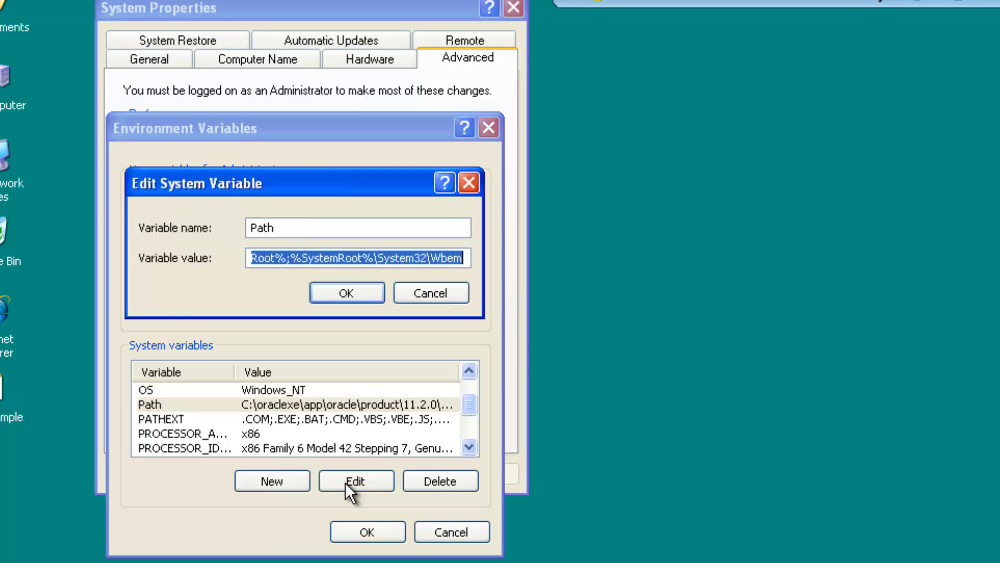
{"action": "left_click", "coordinate": [303, 228]}
{"action": "left_click_drag", "start_coordinate": [302, 228], "coordinate": [241, 219]}
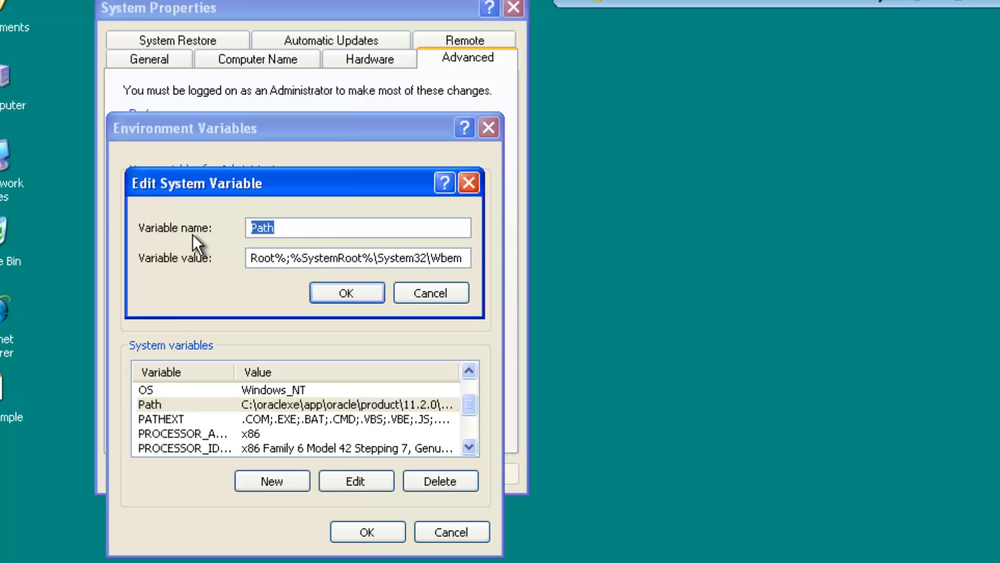
{"action": "left_click", "coordinate": [259, 258]}
{"action": "key", "text": "Right"}
{"action": "key", "text": "Right"}
{"action": "key", "text": "Right"}
{"action": "key", "text": "Right"}
{"action": "key", "text": "Right"}
{"action": "key", "text": "Right"}
{"action": "key", "text": "Right"}
{"action": "key", "text": "Right"}
{"action": "key", "text": "Right"}
{"action": "key", "text": "Right"}
{"action": "key", "text": "Right"}
{"action": "key", "text": "Right"}
{"action": "key", "text": "Right"}
{"action": "key", "text": "Right"}
{"action": "key", "text": "Right"}
{"action": "key", "text": "Right"}
{"action": "key", "text": "Right"}
{"action": "key", "text": "Right"}
{"action": "key", "text": "Right"}
{"action": "key", "text": "Right"}
{"action": "key", "text": "Right"}
{"action": "key", "text": "Right"}
{"action": "key", "text": "Right"}
{"action": "key", "text": "Right"}
{"action": "key", "text": "Right"}
{"action": "key", "text": "Right"}
{"action": "key", "text": "Right"}
{"action": "key", "text": "Right"}
{"action": "key", "text": "Right"}
{"action": "key", "text": "Right"}
{"action": "key", "text": "Right"}
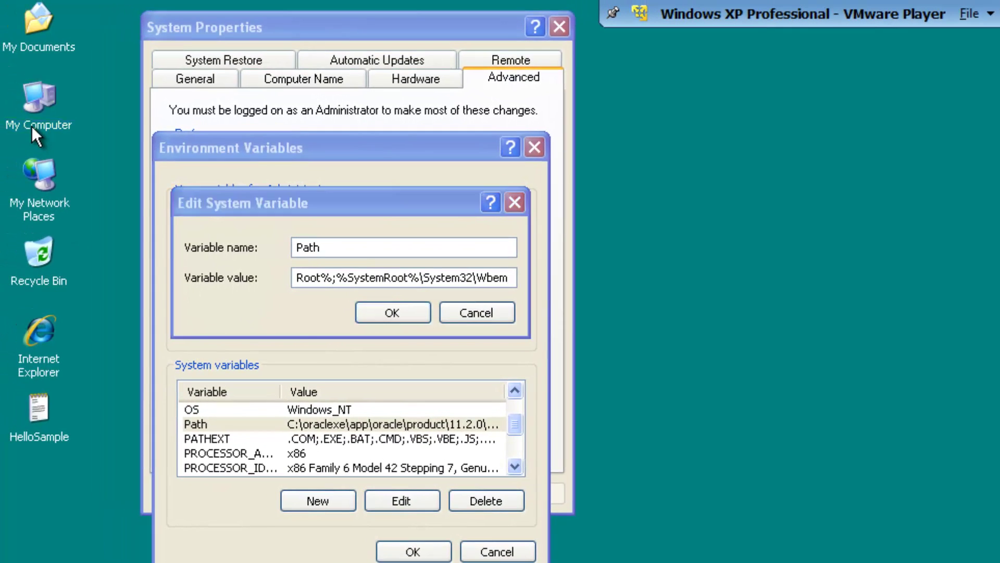
Step: Browse to C:\Program Files\Java\jdk1.6.0_01\bin and copy its path from the address bar
{"action": "double_click", "coordinate": [30, 124]}
{"action": "double_click", "coordinate": [322, 281]}
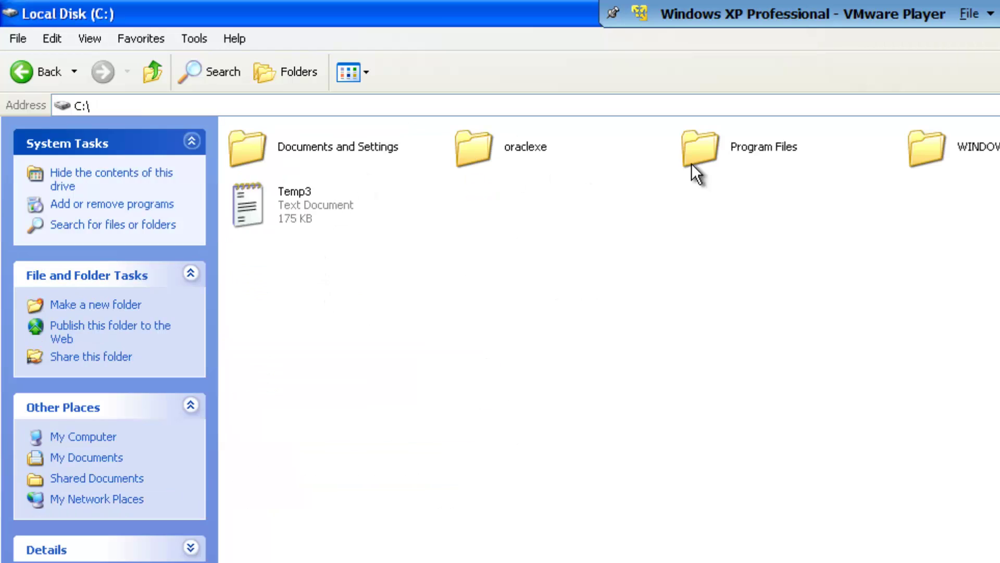
{"action": "double_click", "coordinate": [777, 149]}
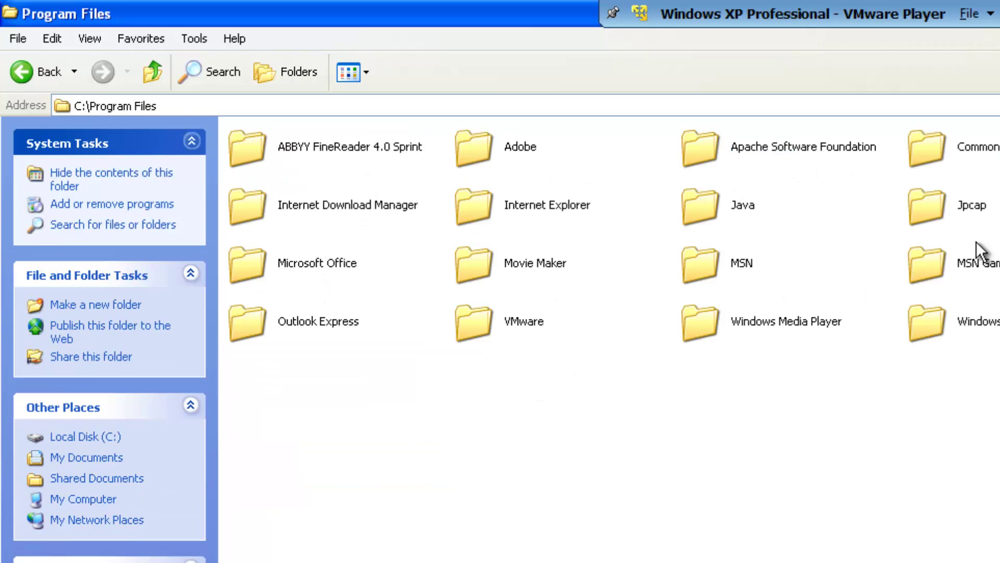
{"action": "double_click", "coordinate": [730, 209]}
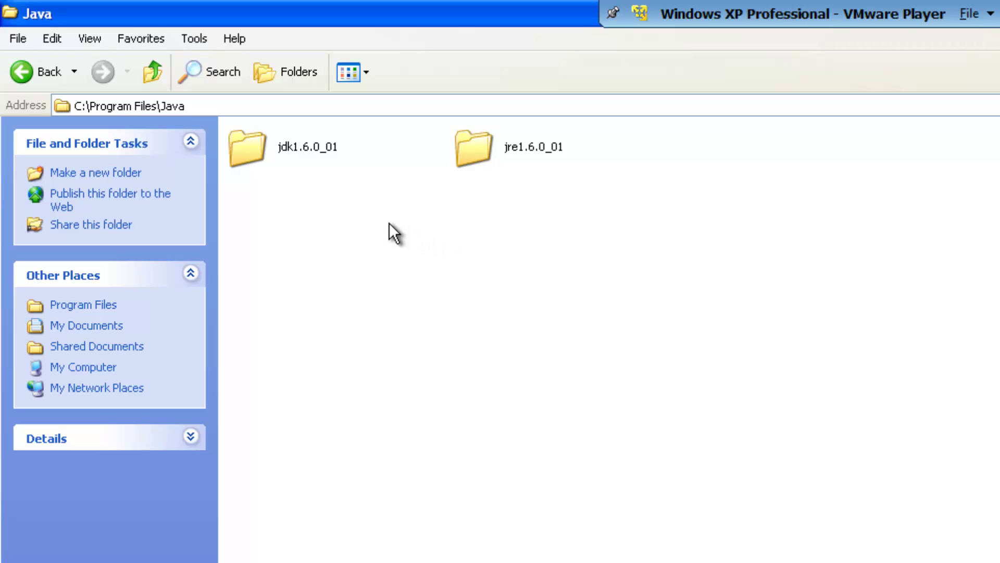
{"action": "double_click", "coordinate": [254, 161]}
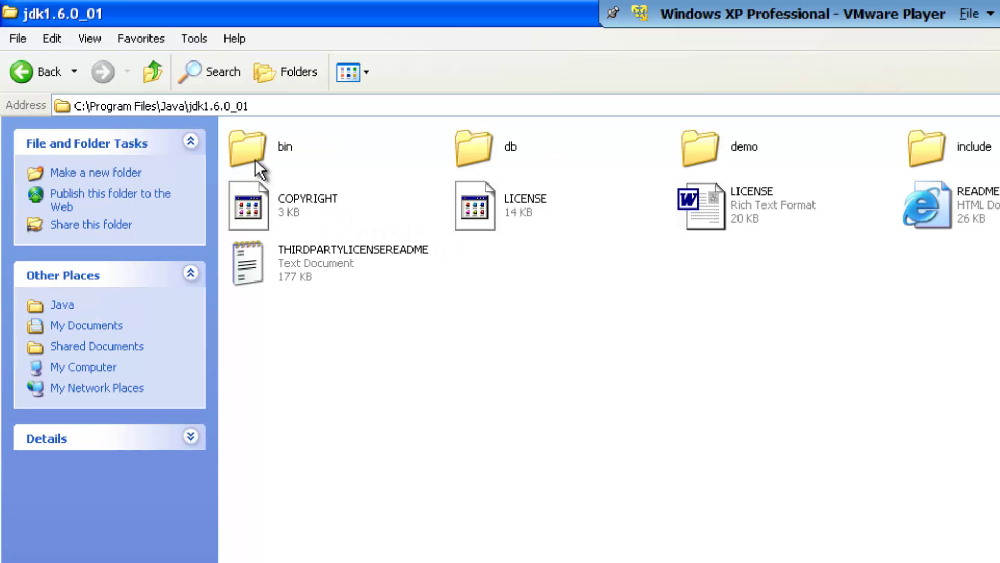
{"action": "double_click", "coordinate": [257, 155]}
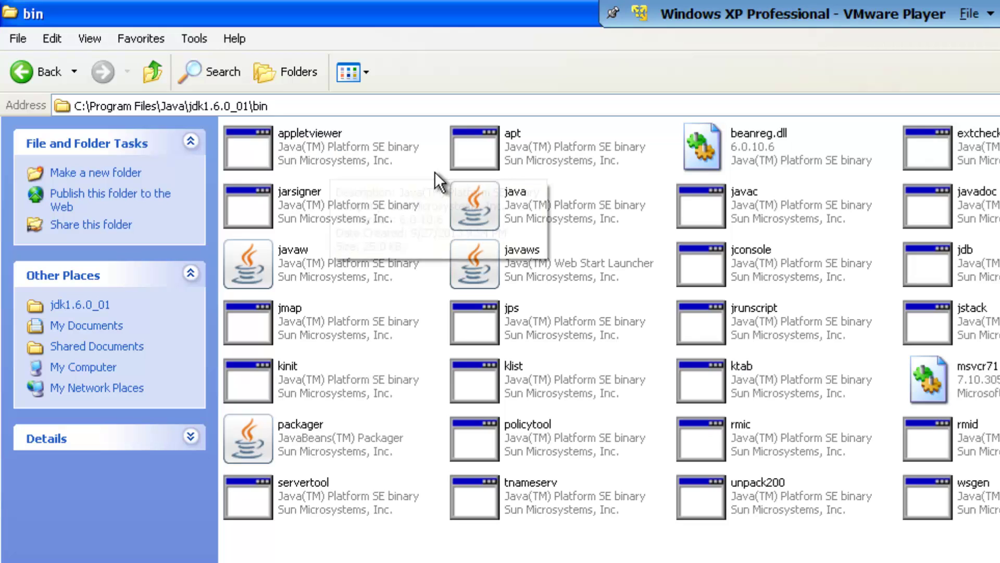
{"action": "left_click", "coordinate": [402, 104]}
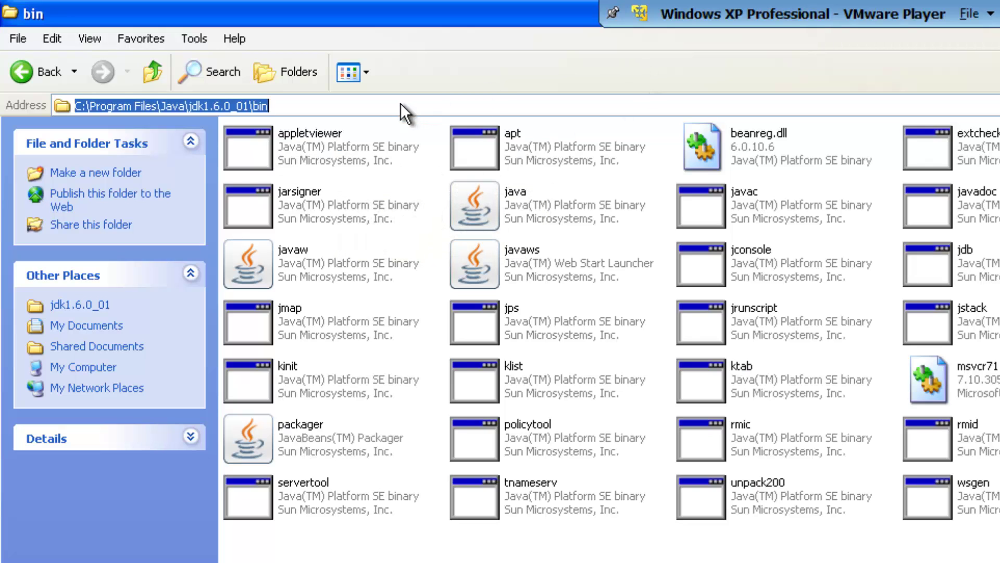
{"action": "right_click", "coordinate": [401, 104]}
{"action": "left_click", "coordinate": [426, 160]}
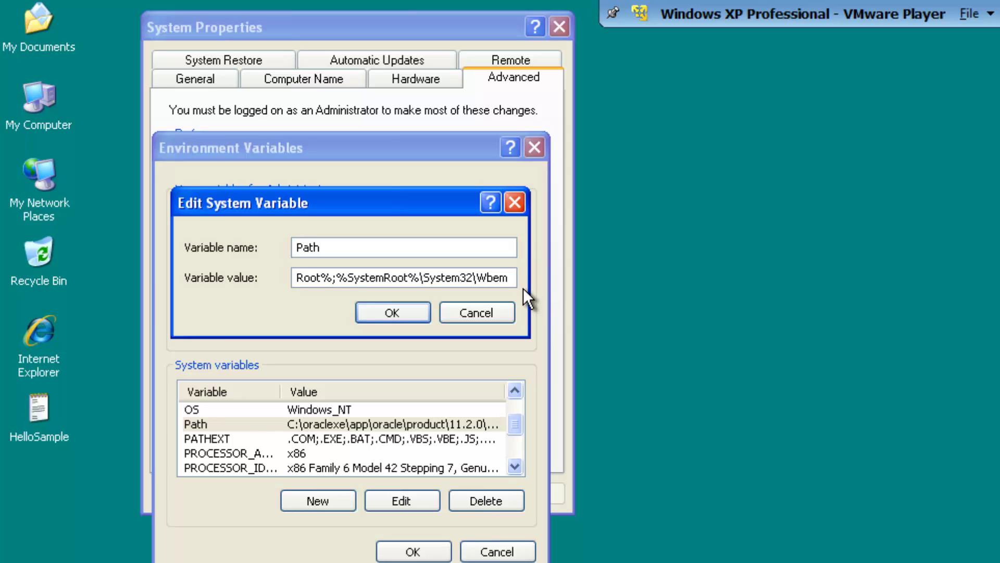
Step: Append ';C:\Program Files\Java\jdk1.6.0_01\bin' to the end of the Path value
{"action": "type", "text": ";"}
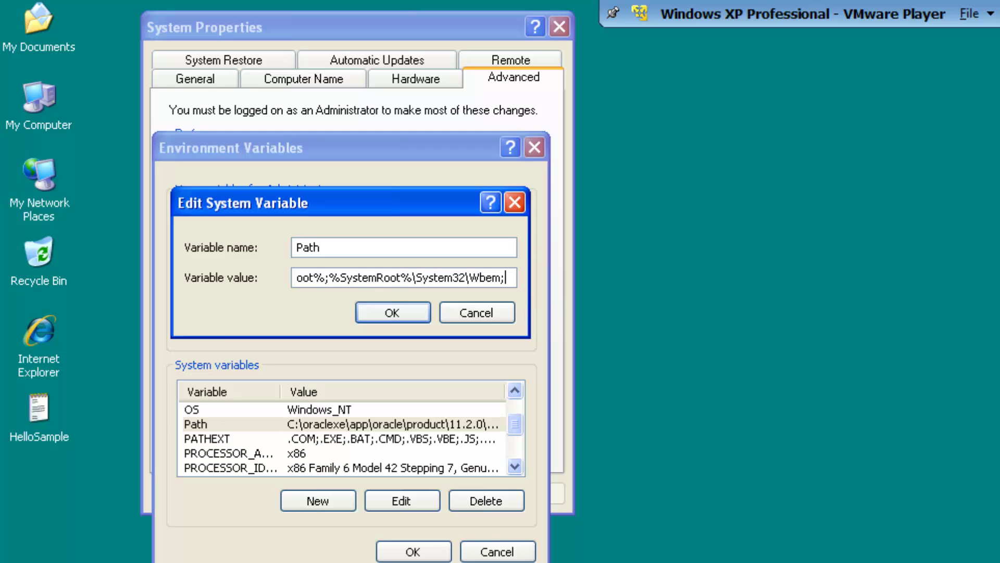
{"action": "right_click", "coordinate": [513, 277]}
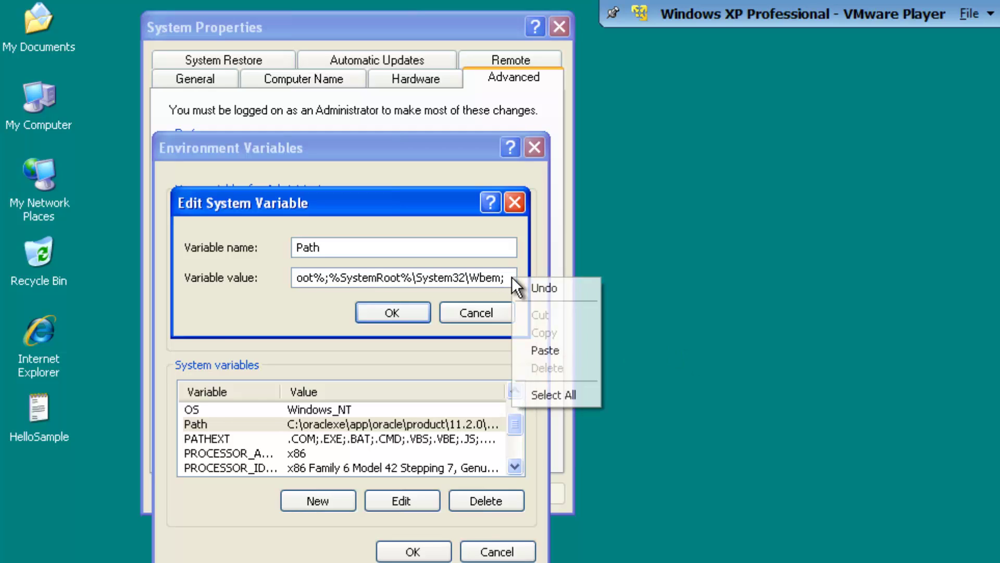
{"action": "left_click", "coordinate": [548, 344]}
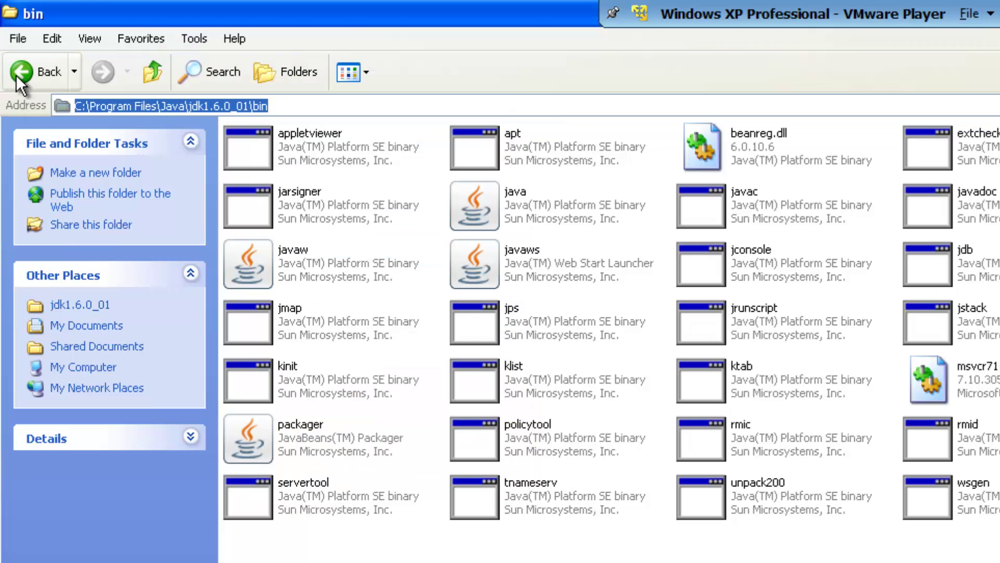
Step: Browse to C:\Program Files\Java\jre1.6.0_01\bin and copy its path from the address bar
{"action": "left_click", "coordinate": [16, 74]}
{"action": "left_click", "coordinate": [16, 74]}
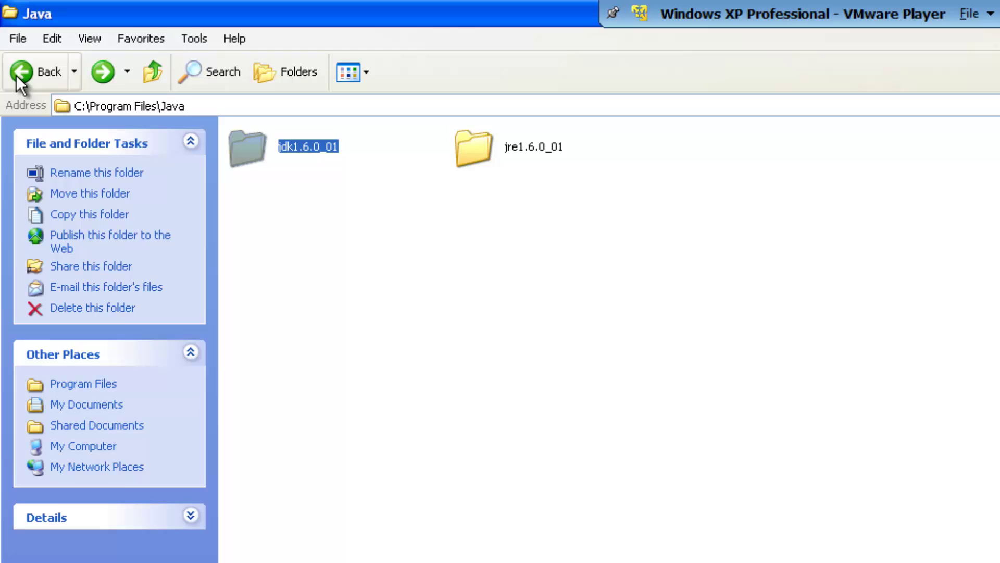
{"action": "left_click", "coordinate": [531, 155]}
{"action": "double_click", "coordinate": [523, 151]}
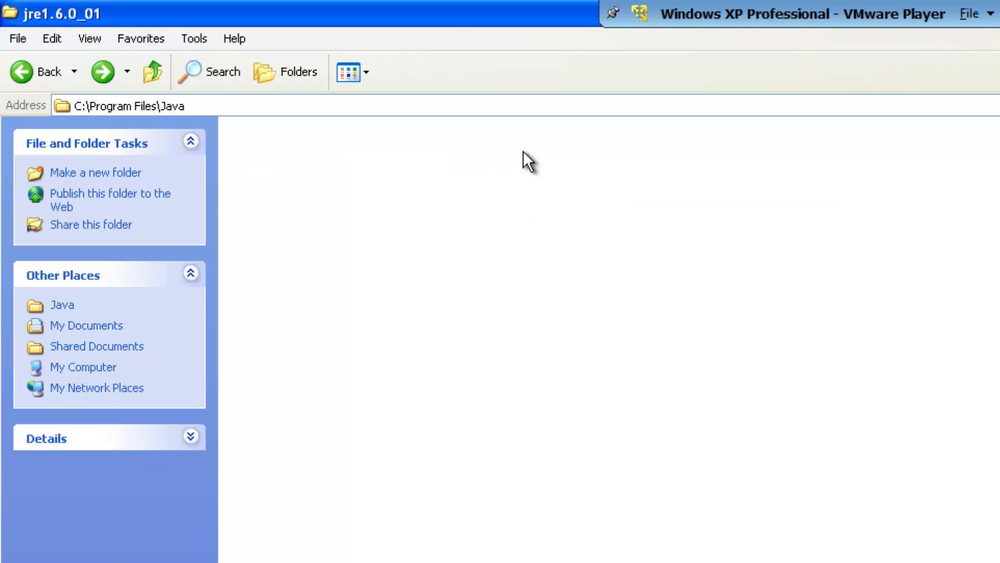
{"action": "double_click", "coordinate": [282, 153]}
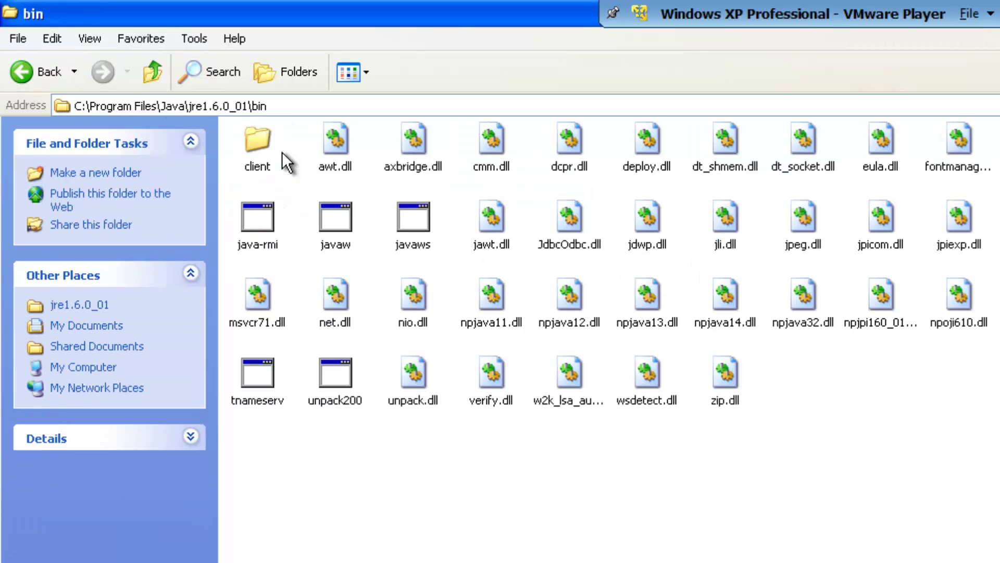
{"action": "left_click", "coordinate": [292, 105]}
{"action": "right_click", "coordinate": [292, 105]}
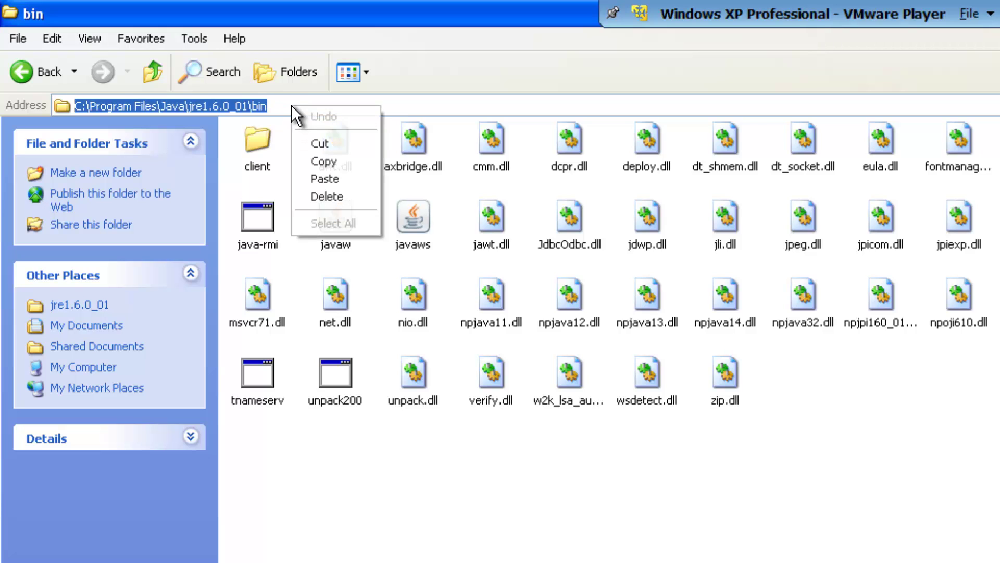
{"action": "left_click", "coordinate": [333, 165]}
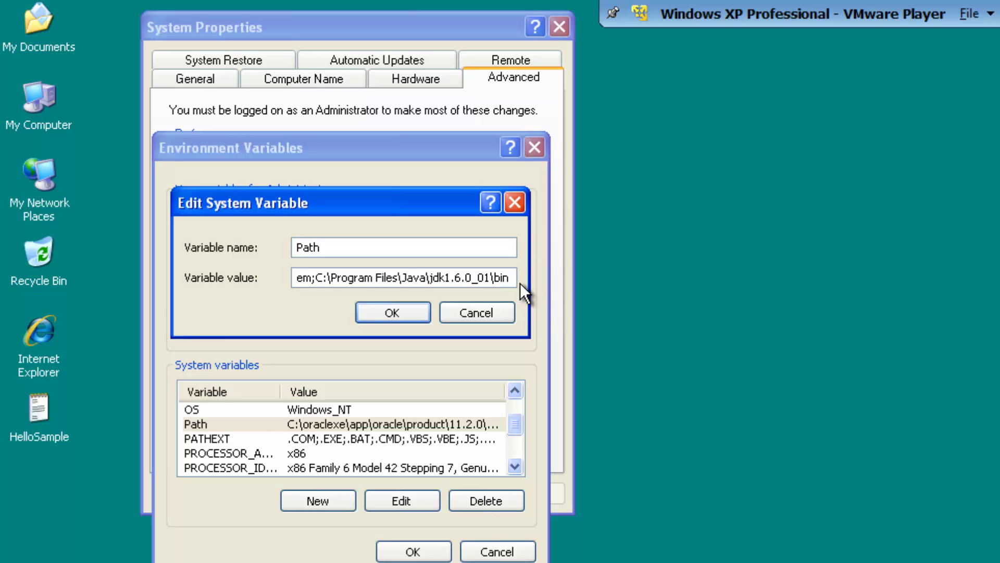
Step: Append ';C:\Program Files\Java\jre1.6.0_01\bin' after the JDK entry in Path's value
{"action": "type", "text": ";"}
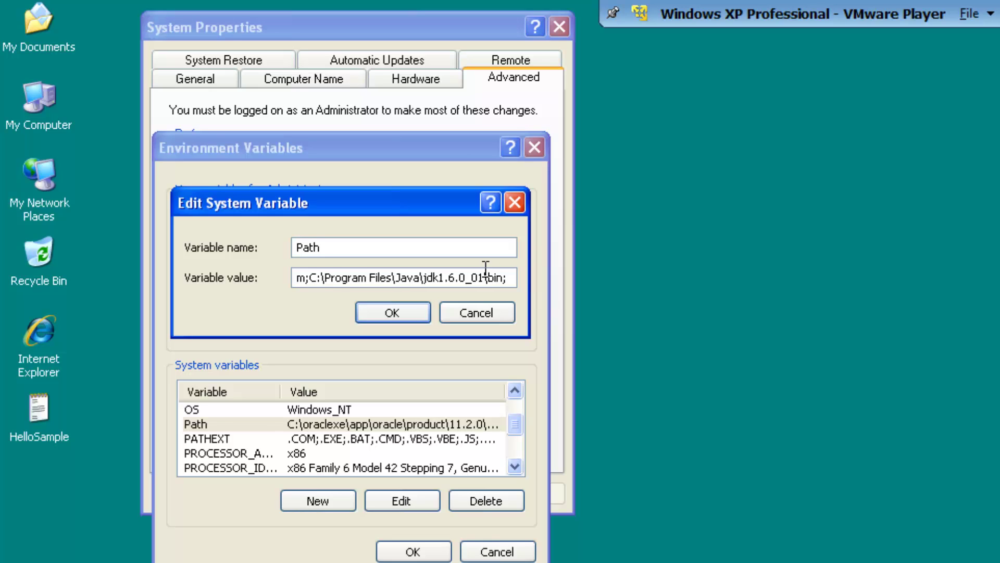
{"action": "right_click", "coordinate": [511, 283]}
{"action": "left_click", "coordinate": [554, 351]}
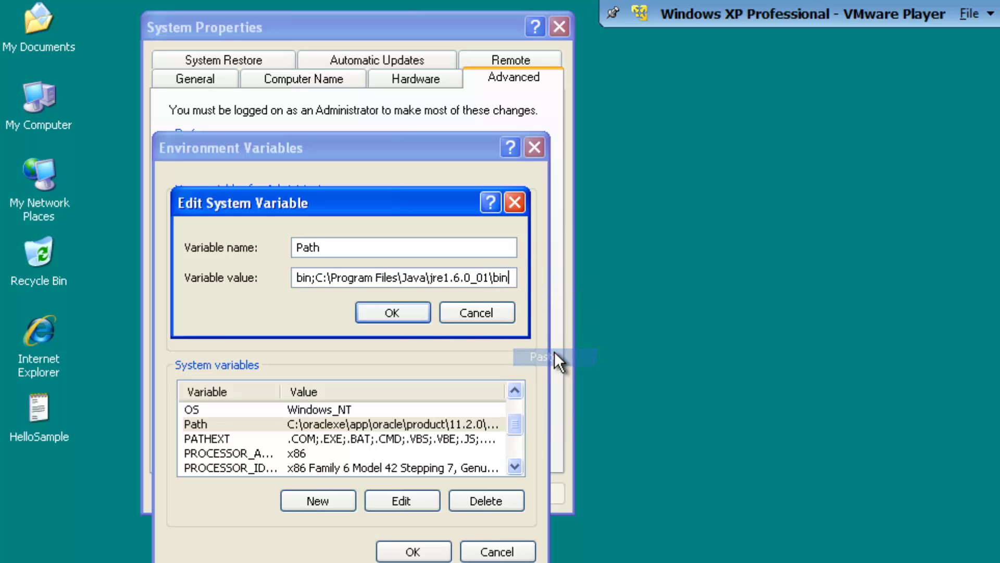
Step: Confirm the Path edit and start a new system variable named CLASSPATH
{"action": "left_click", "coordinate": [399, 312]}
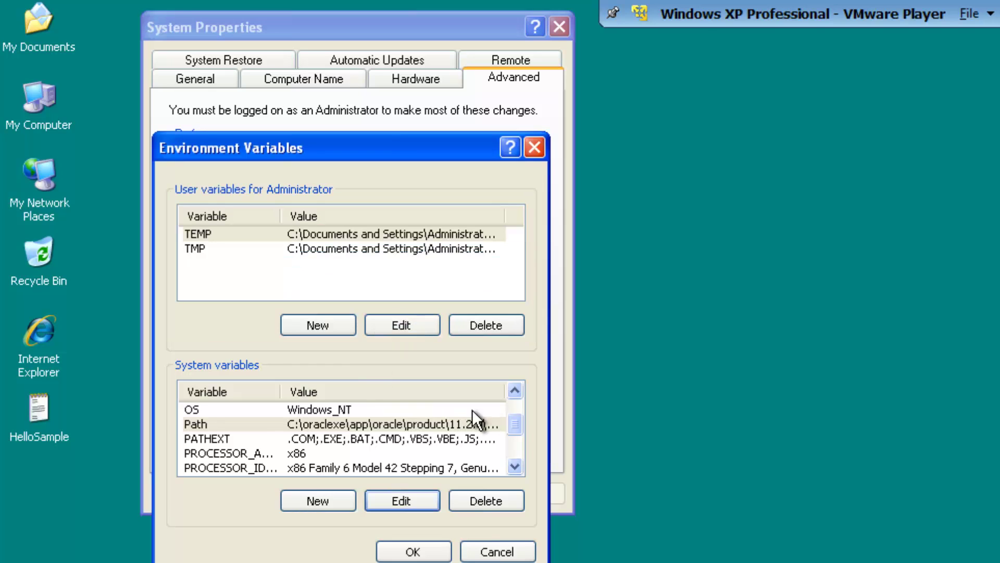
{"action": "left_click_drag", "start_coordinate": [511, 429], "coordinate": [510, 409]}
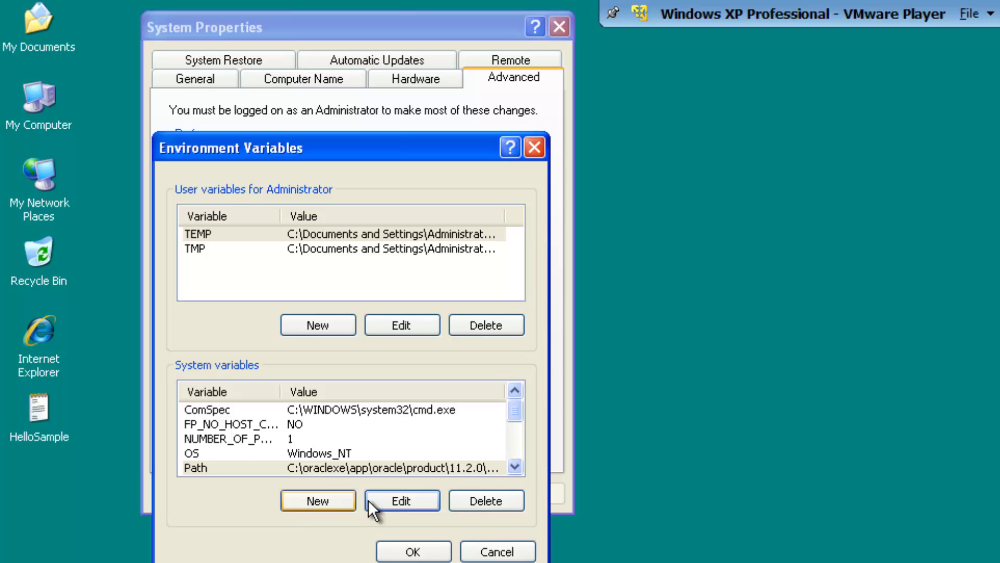
{"action": "left_click", "coordinate": [317, 503]}
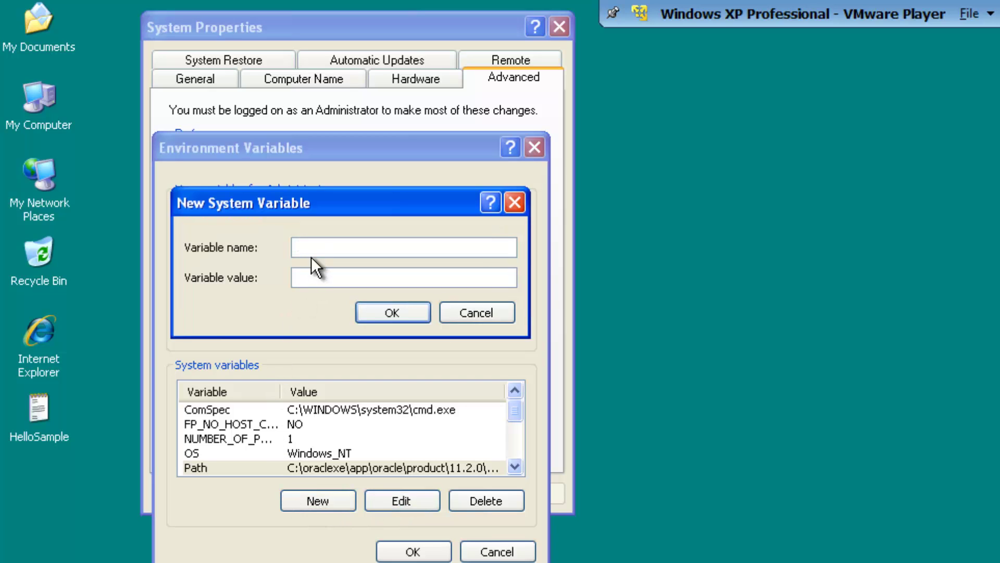
{"action": "type", "text": "CLASSPATH"}
{"action": "left_click", "coordinate": [304, 277]}
{"action": "key", "text": "alt+Tab"}
Step: Browse back to C:\Program Files\Java\jdk1.6.0_01\bin and copy its address bar path
{"action": "left_click", "coordinate": [27, 83]}
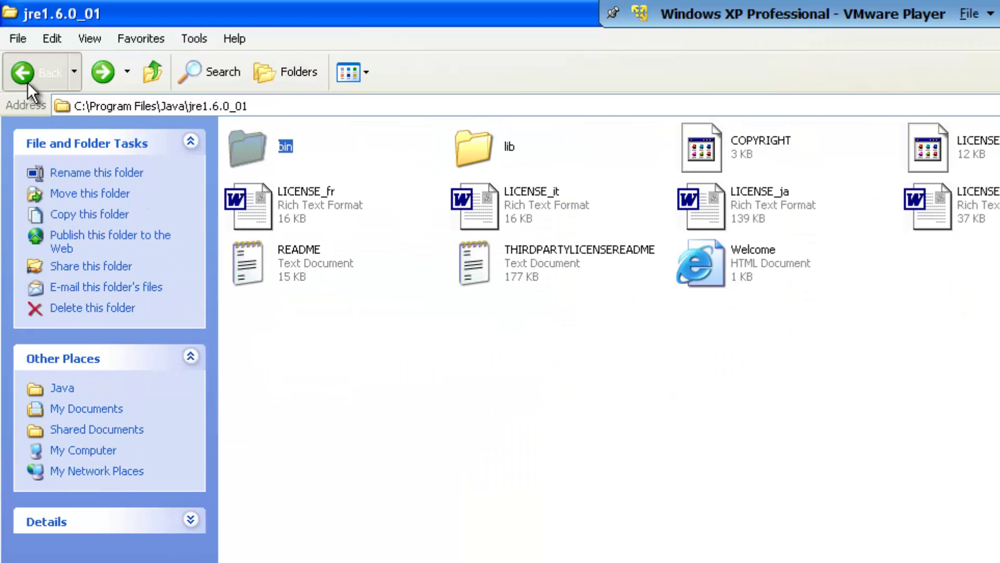
{"action": "left_click", "coordinate": [27, 83]}
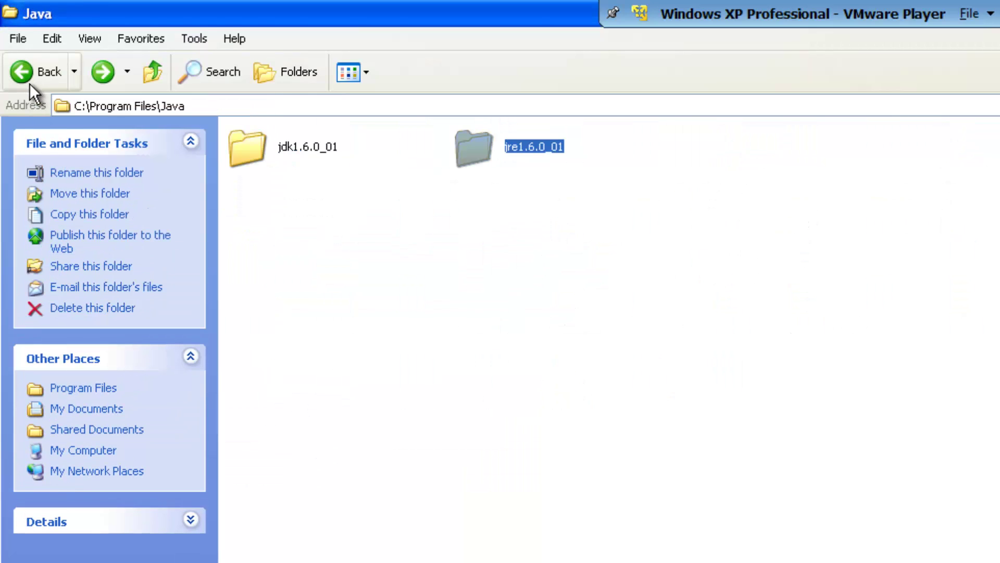
{"action": "double_click", "coordinate": [276, 152]}
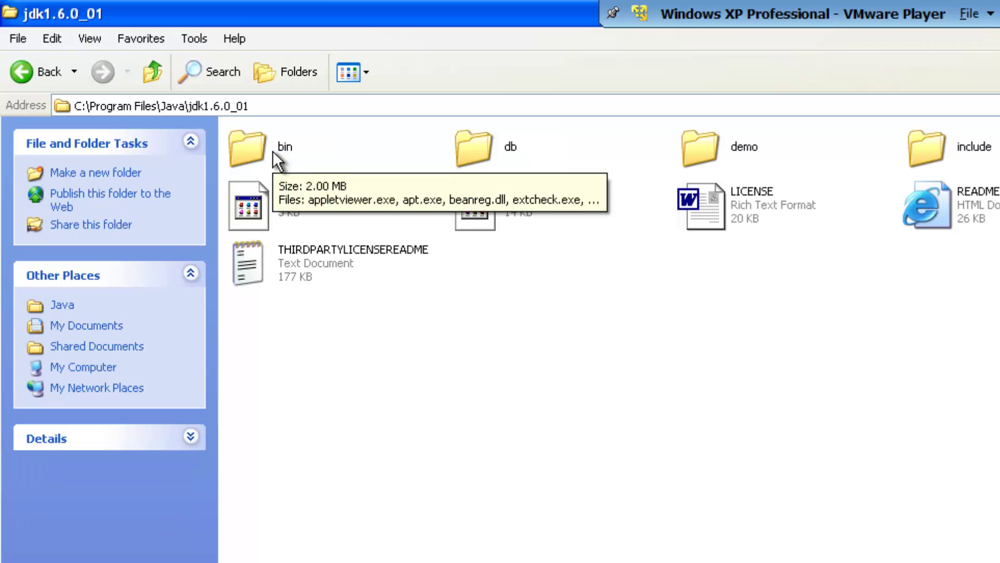
{"action": "double_click", "coordinate": [272, 151]}
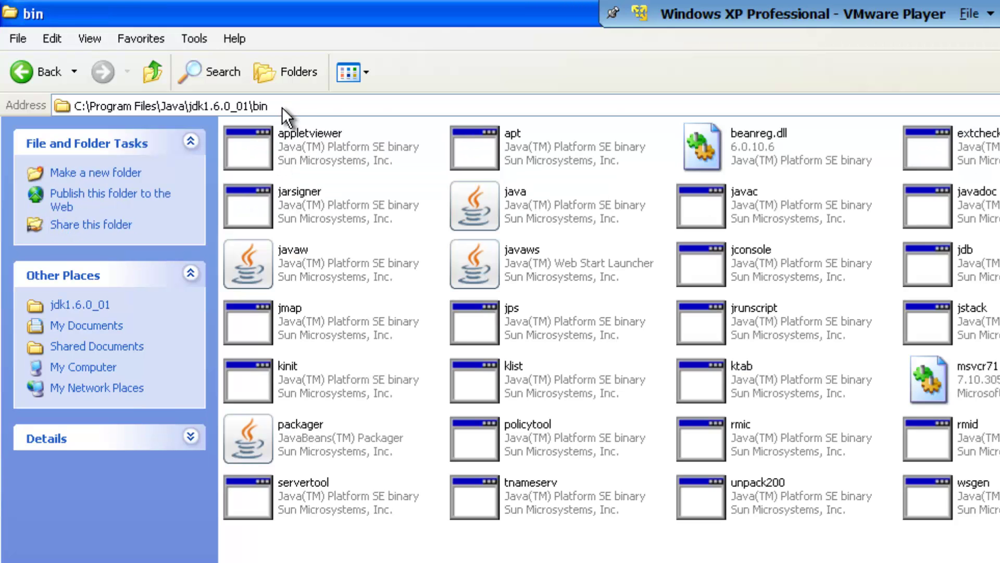
{"action": "left_click", "coordinate": [283, 107]}
{"action": "right_click", "coordinate": [287, 105]}
{"action": "left_click", "coordinate": [314, 161]}
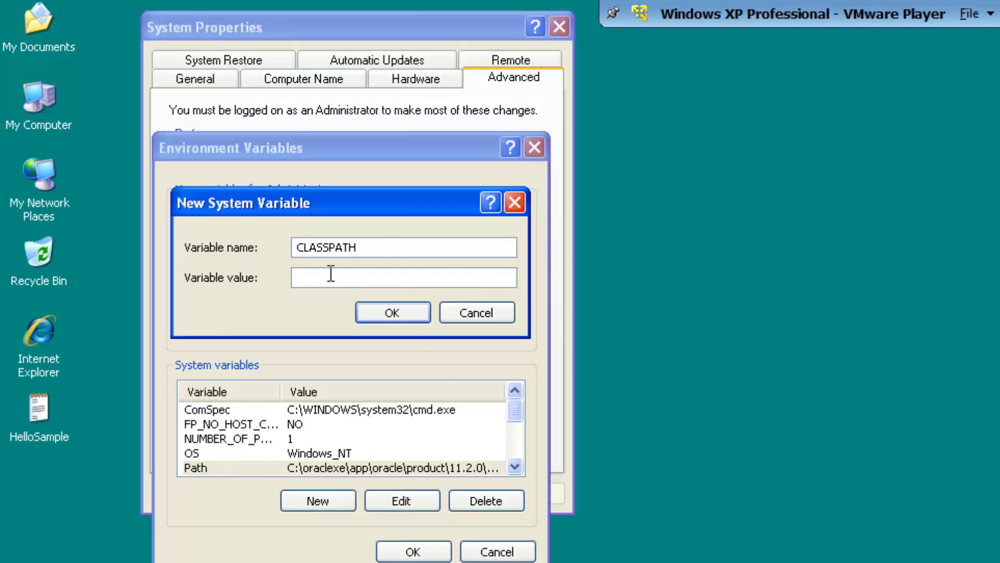
Step: Paste C:\Program Files\Java\jdk1.6.0_01\bin as the CLASSPATH variable value
{"action": "right_click", "coordinate": [331, 276]}
{"action": "left_click", "coordinate": [348, 347]}
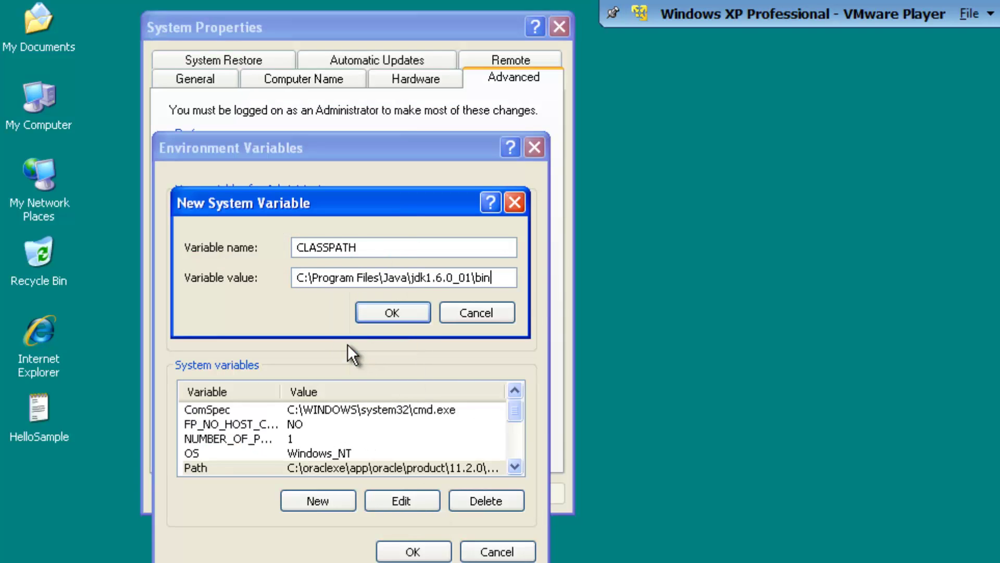
{"action": "key", "text": "alt+Tab"}
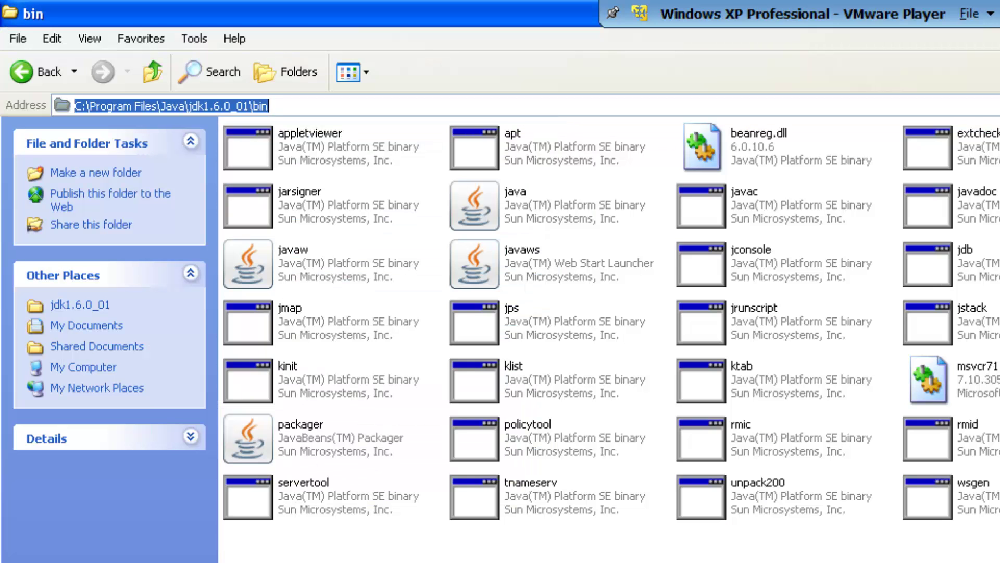
Step: Browse to C:\Program Files\Java\jre1.6.0_01\bin and copy its address bar path
{"action": "left_click", "coordinate": [30, 67]}
{"action": "left_click", "coordinate": [30, 67]}
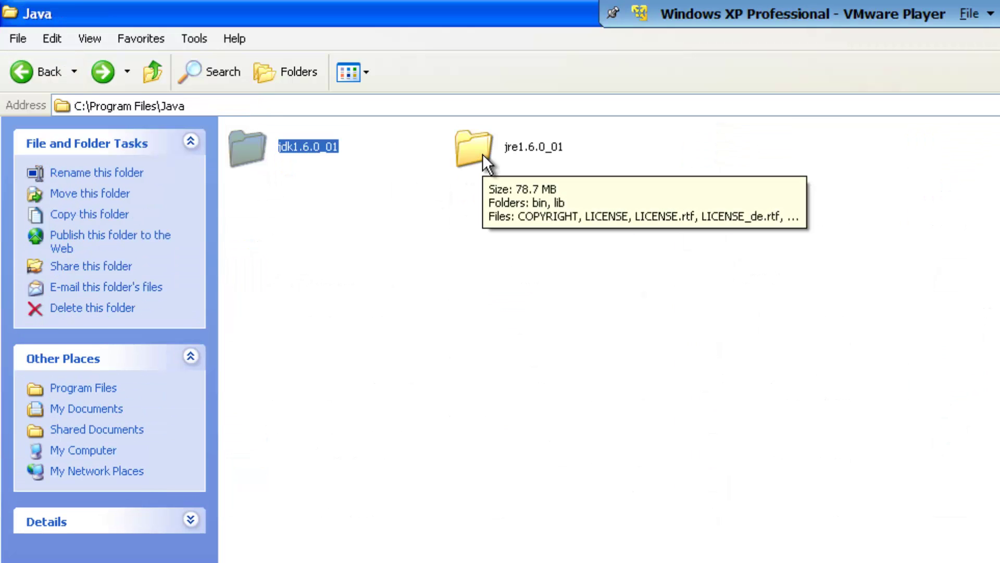
{"action": "double_click", "coordinate": [483, 154]}
{"action": "double_click", "coordinate": [278, 152]}
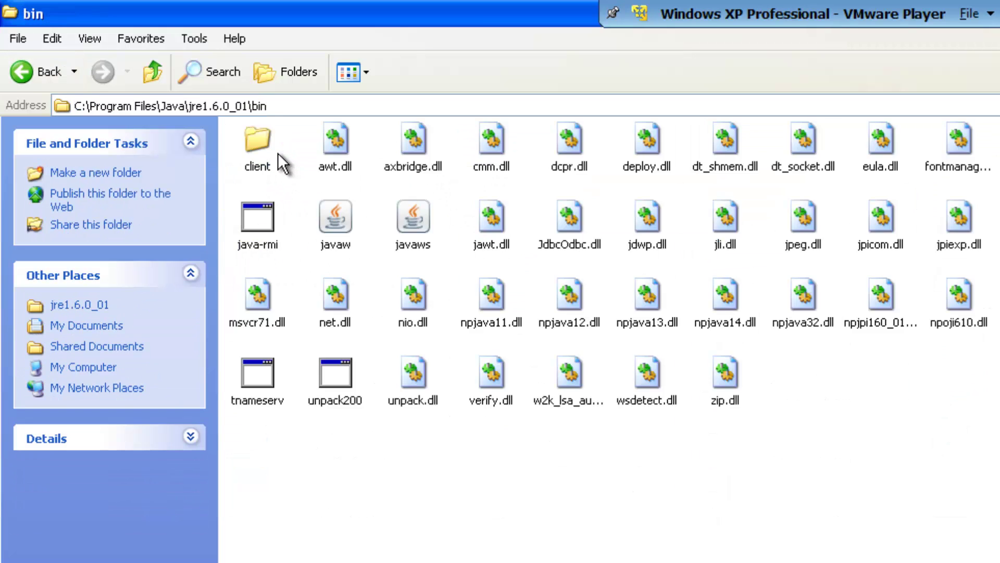
{"action": "left_click", "coordinate": [264, 108]}
{"action": "right_click", "coordinate": [265, 108]}
{"action": "left_click", "coordinate": [301, 162]}
Step: Append ';C:\Program Files\Java\jre1.6.0_01\bin;.' to CLASSPATH's value
{"action": "key", "text": "alt+Tab"}
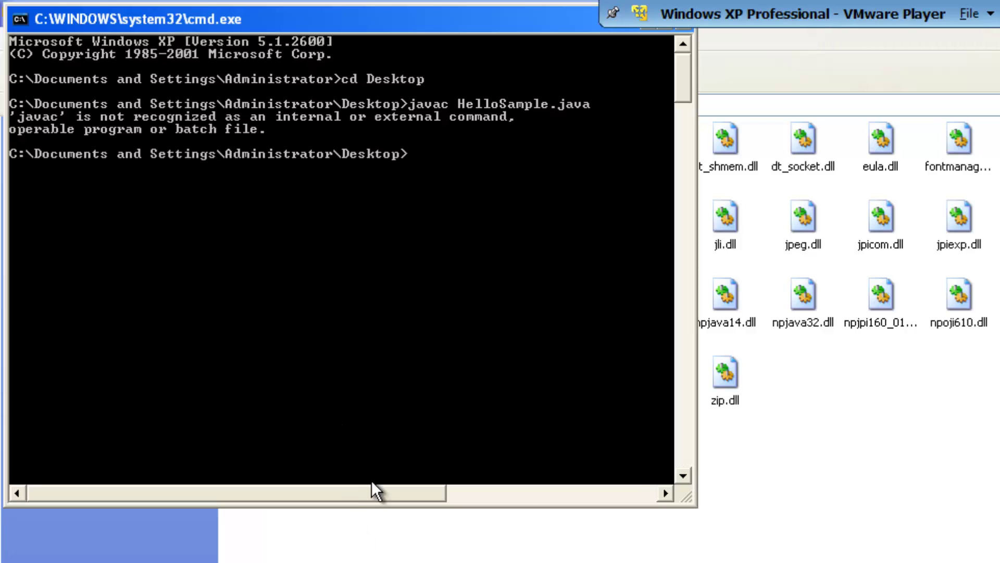
{"action": "key", "text": "alt+Tab"}
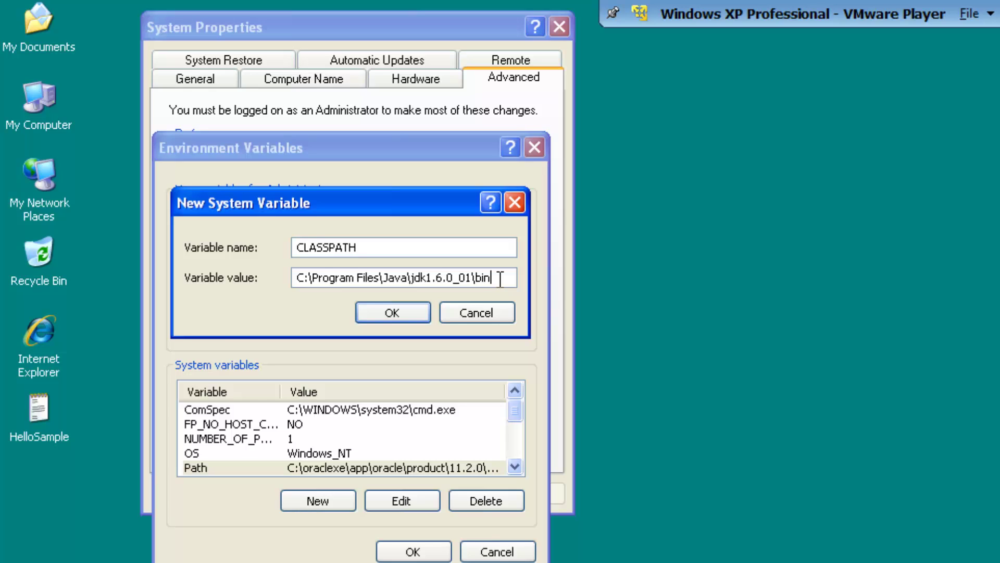
{"action": "type", "text": ";"}
{"action": "right_click", "coordinate": [507, 277]}
{"action": "left_click", "coordinate": [549, 353]}
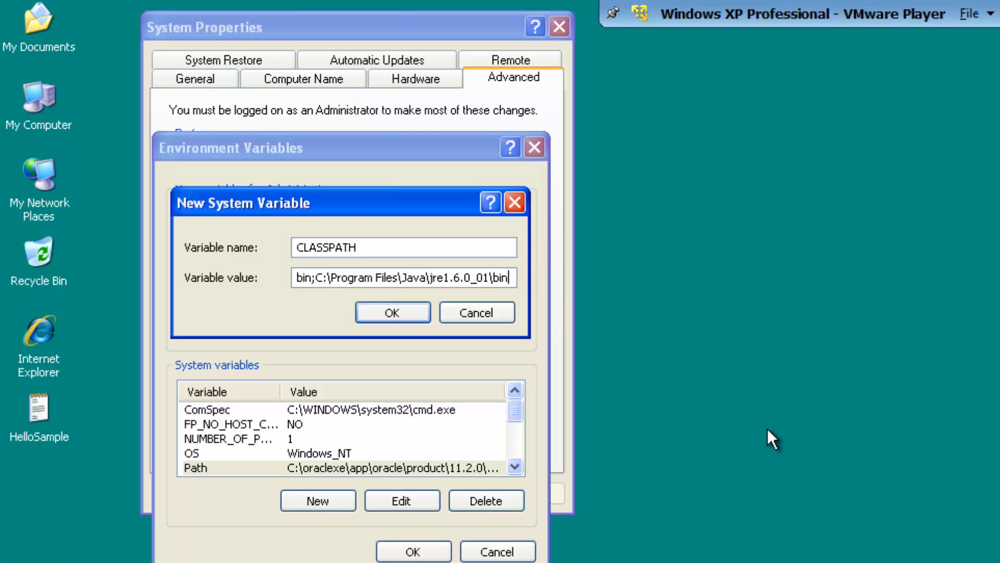
{"action": "type", "text": ";."}
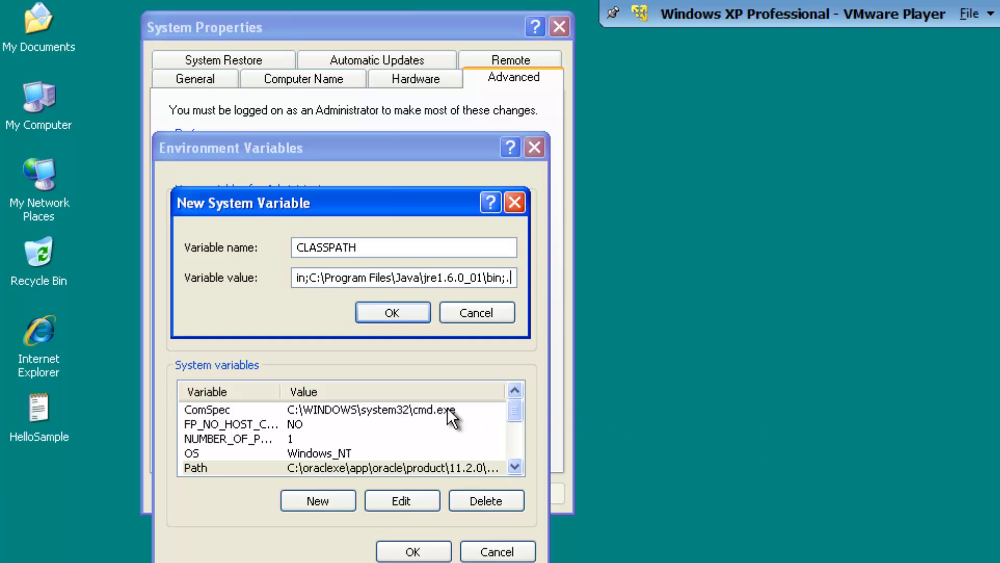
Step: Save the new CLASSPATH variable and confirm the changes in Environment Variables and System Properties
{"action": "left_click", "coordinate": [398, 315]}
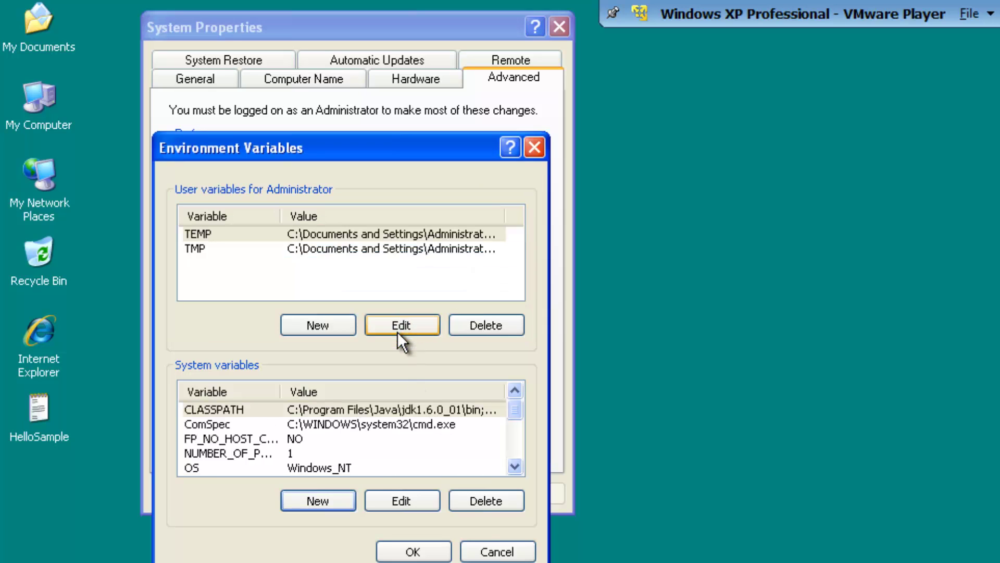
{"action": "left_click", "coordinate": [395, 554]}
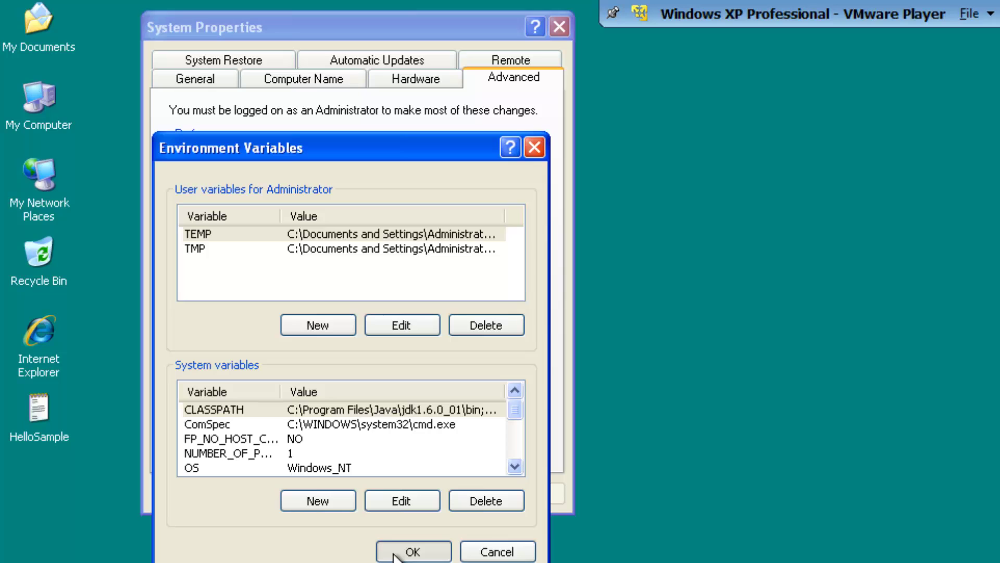
{"action": "left_click", "coordinate": [395, 554]}
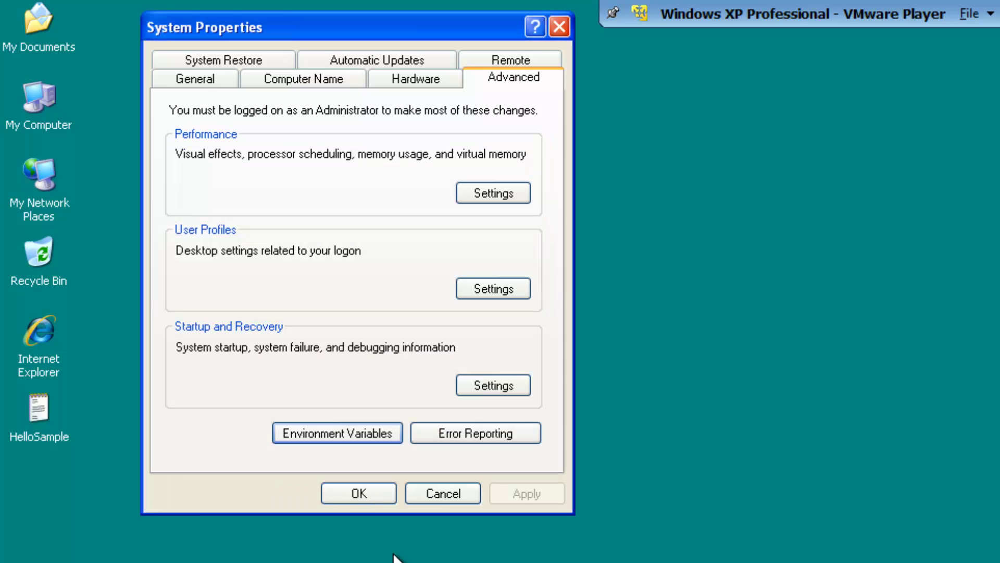
{"action": "left_click", "coordinate": [364, 496]}
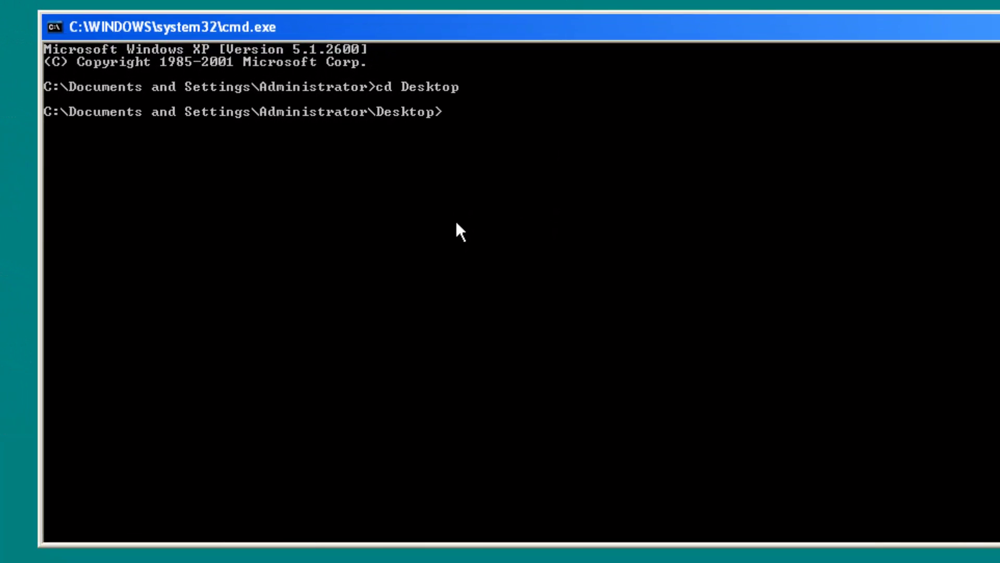
Step: Compile with 'javac HelloSample.java', then run 'java HelloSample' to print the welcome message
{"action": "type", "text": "javac HelloSample.java"}
{"action": "key", "text": "Return"}
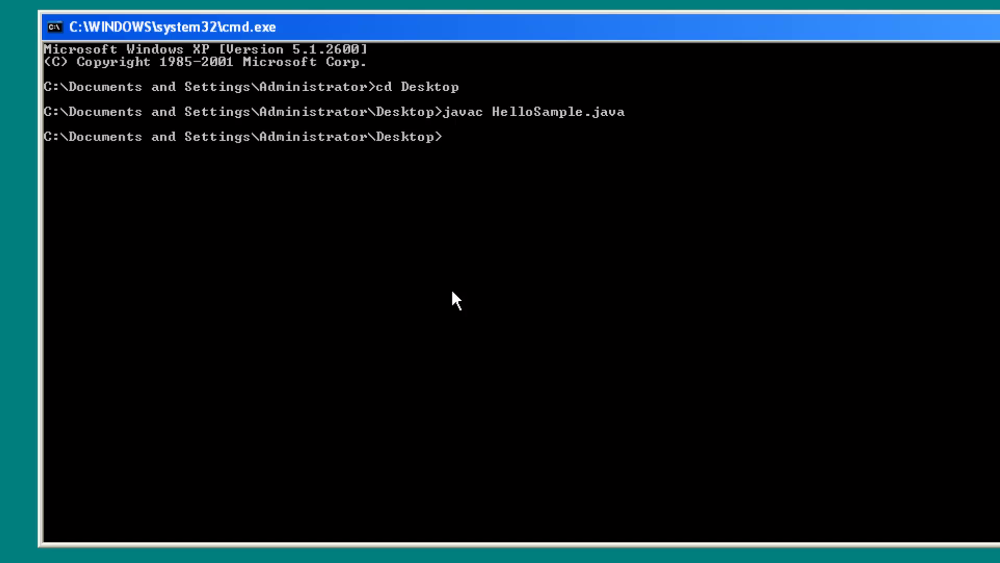
{"action": "type", "text": "java H"}
{"action": "key", "text": "Tab"}
{"action": "key", "text": "BackSpace"}
{"action": "key", "text": "BackSpace"}
{"action": "key", "text": "BackSpace"}
{"action": "key", "text": "BackSpace"}
{"action": "key", "text": "BackSpace"}
{"action": "key", "text": "BackSpace"}
{"action": "key", "text": "Return"}
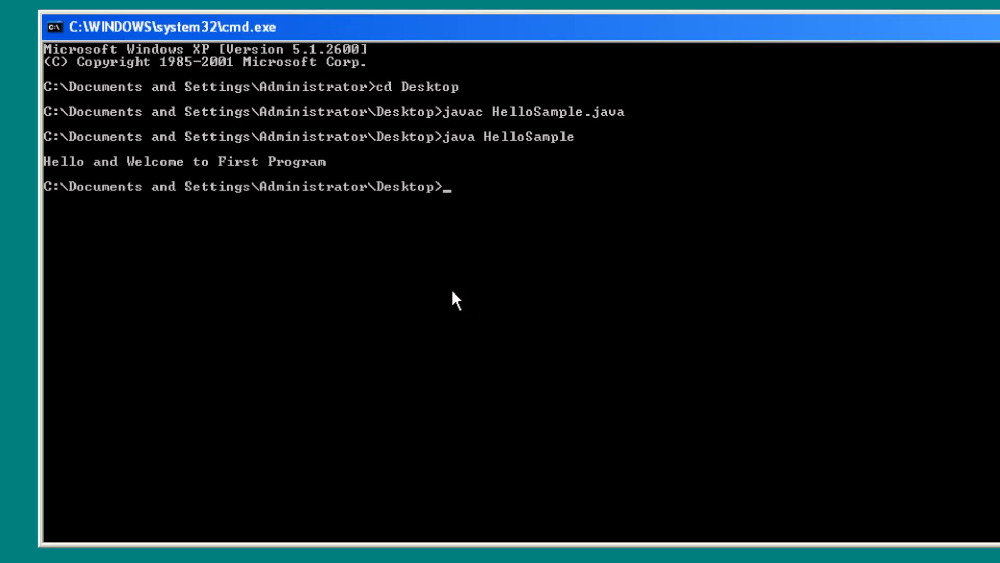